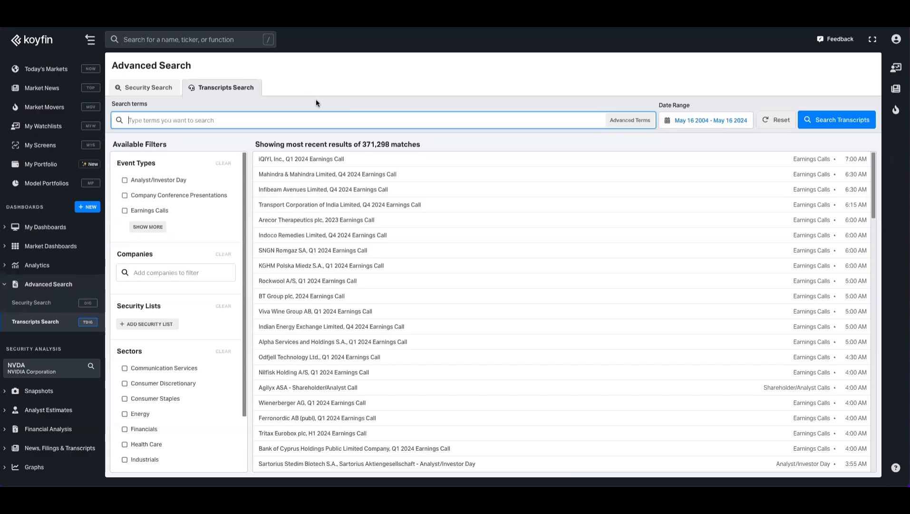
Browse the most recent transcripts, view the Mahindra & Mahindra Limited Q4 2024 Earnings Call, and close it
{"action": "scroll", "coordinate": [420, 325], "scroll_direction": "down", "scroll_amount": 10}
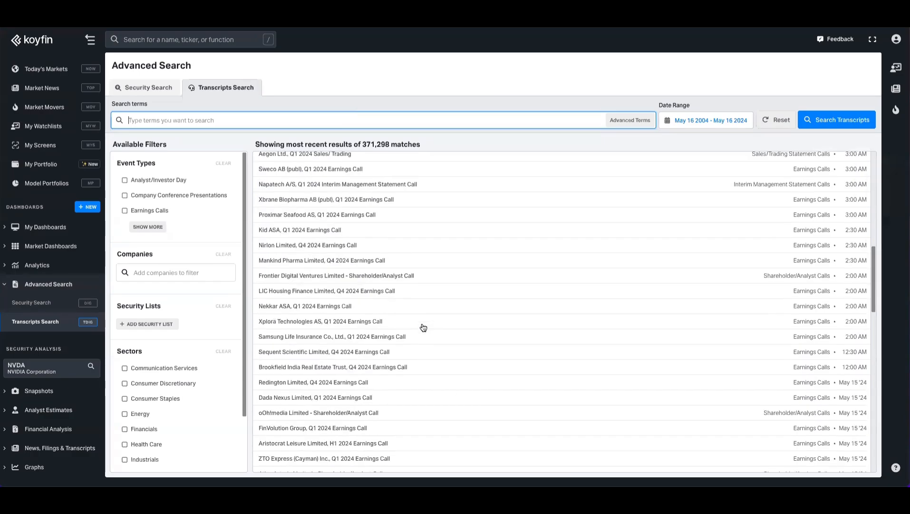
{"action": "scroll", "coordinate": [421, 325], "scroll_direction": "up", "scroll_amount": 10}
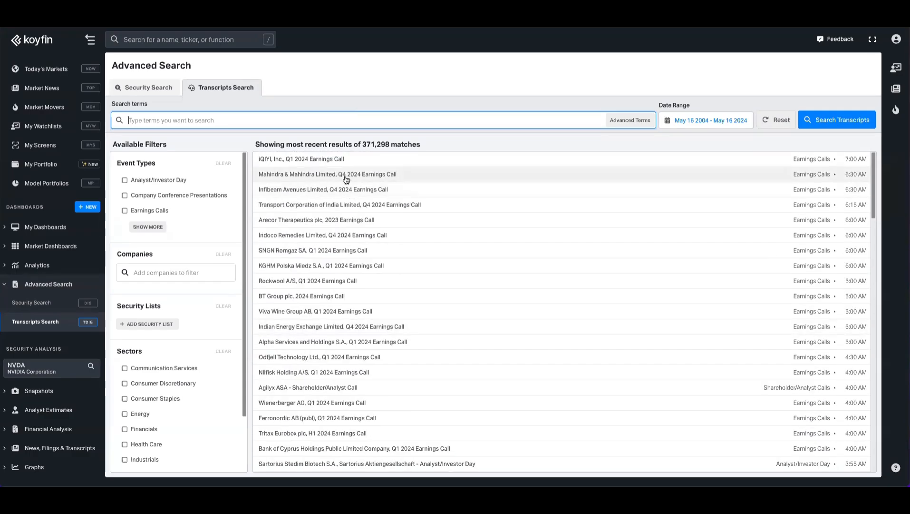
{"action": "left_click", "coordinate": [346, 176]}
{"action": "scroll", "coordinate": [226, 259], "scroll_direction": "down", "scroll_amount": 10}
{"action": "scroll", "coordinate": [226, 259], "scroll_direction": "up", "scroll_amount": 10}
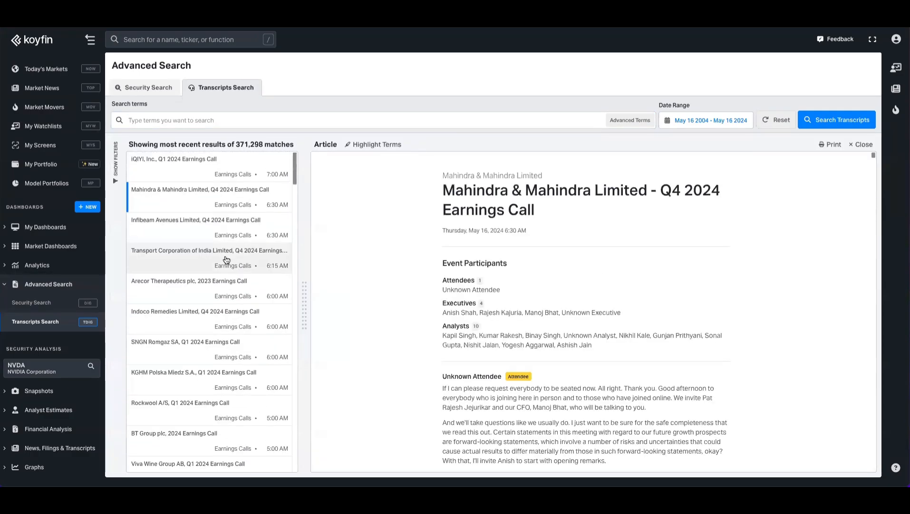
{"action": "left_click", "coordinate": [863, 145]}
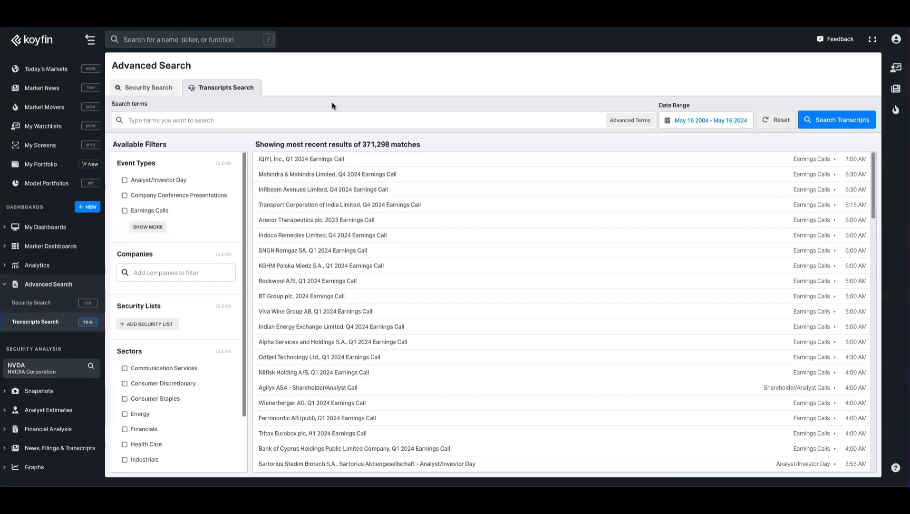
Examine the advanced search term fields and the date range options of the transcript search
{"action": "left_click", "coordinate": [176, 122]}
{"action": "left_click", "coordinate": [625, 120]}
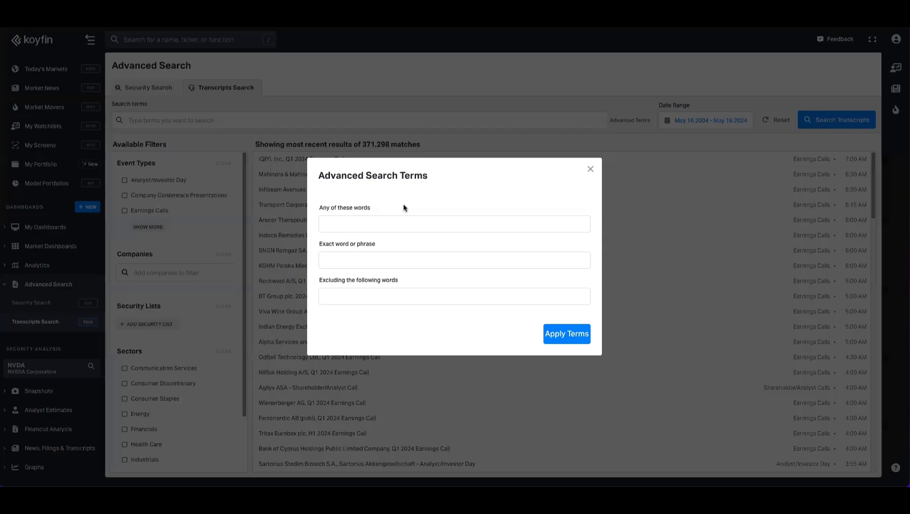
{"action": "left_click", "coordinate": [384, 295]}
{"action": "left_click", "coordinate": [591, 169]}
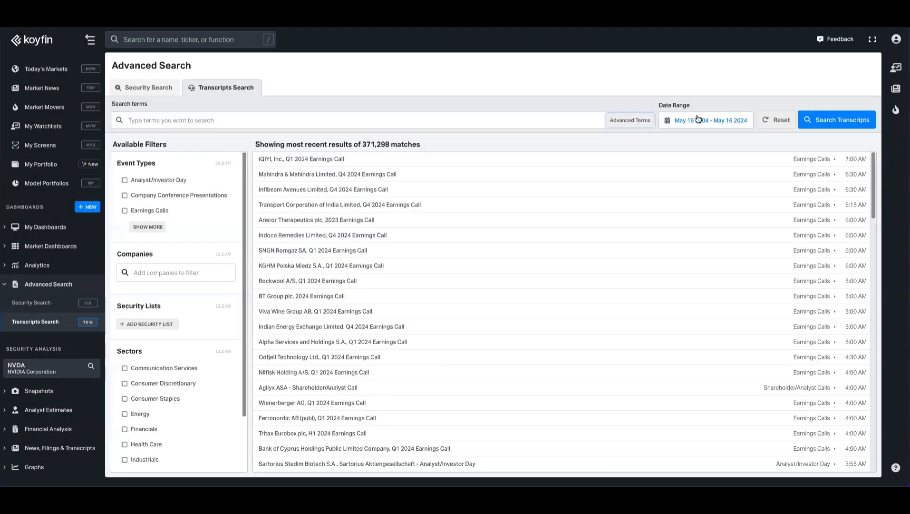
{"action": "left_click", "coordinate": [699, 125]}
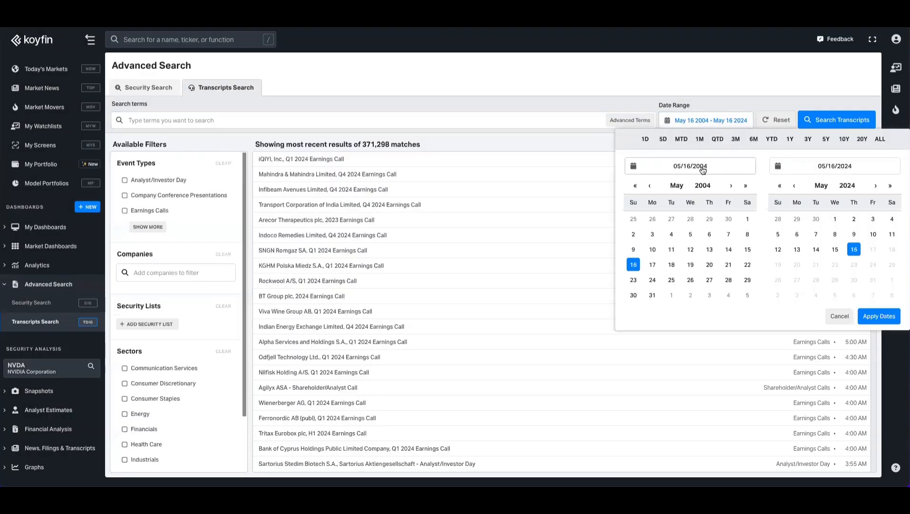
Show the full list of event types and examine the companies offered for filtering transcripts
{"action": "left_click", "coordinate": [144, 228]}
{"action": "scroll", "coordinate": [171, 228], "scroll_direction": "down", "scroll_amount": 4}
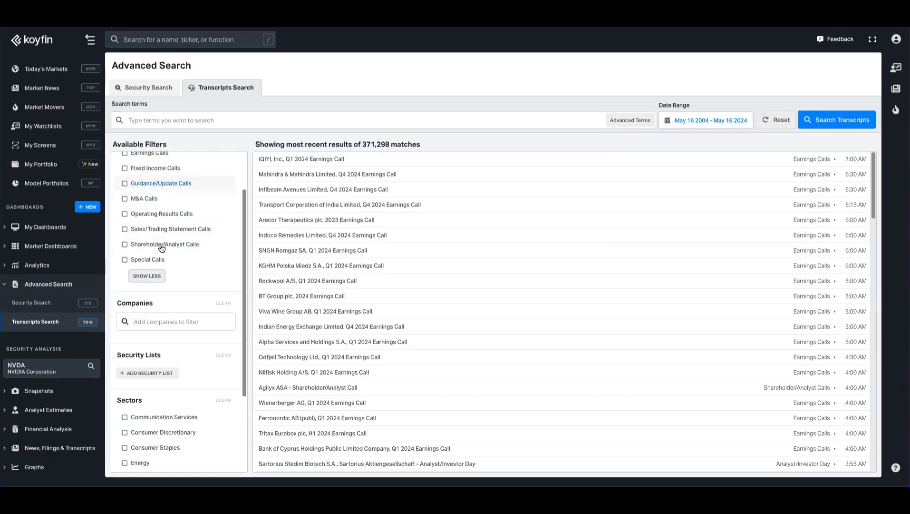
{"action": "left_click", "coordinate": [174, 207]}
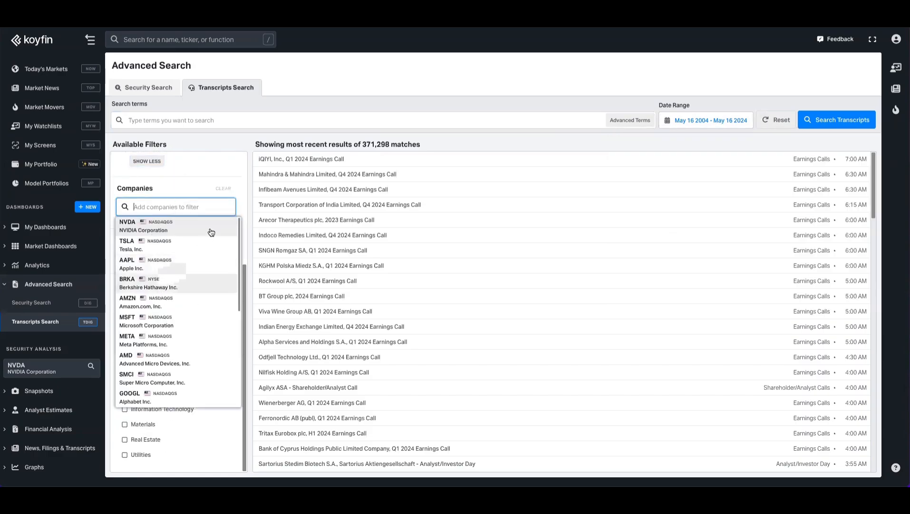
{"action": "left_click", "coordinate": [243, 203]}
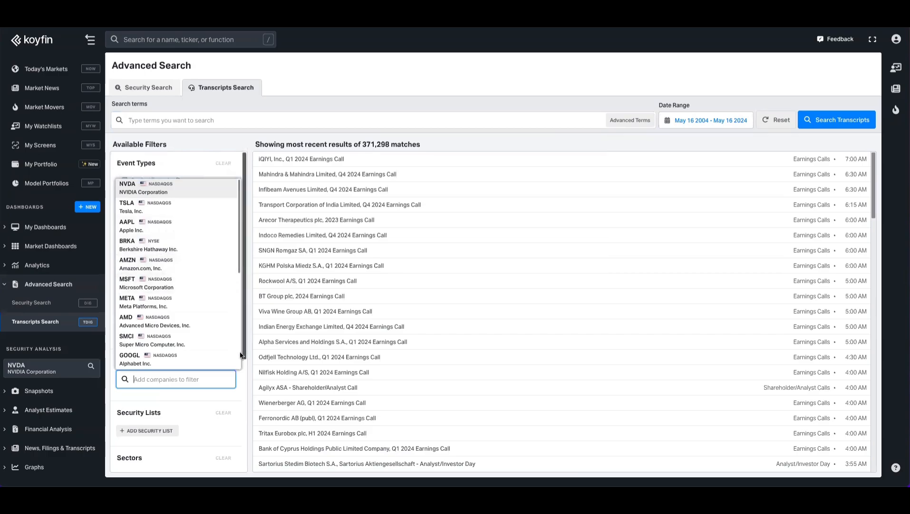
{"action": "left_click", "coordinate": [250, 263]}
Examine the ETF holdings and watchlists available as security lists, along with the sector filters
{"action": "scroll", "coordinate": [190, 264], "scroll_direction": "down", "scroll_amount": 4}
{"action": "left_click", "coordinate": [160, 259]}
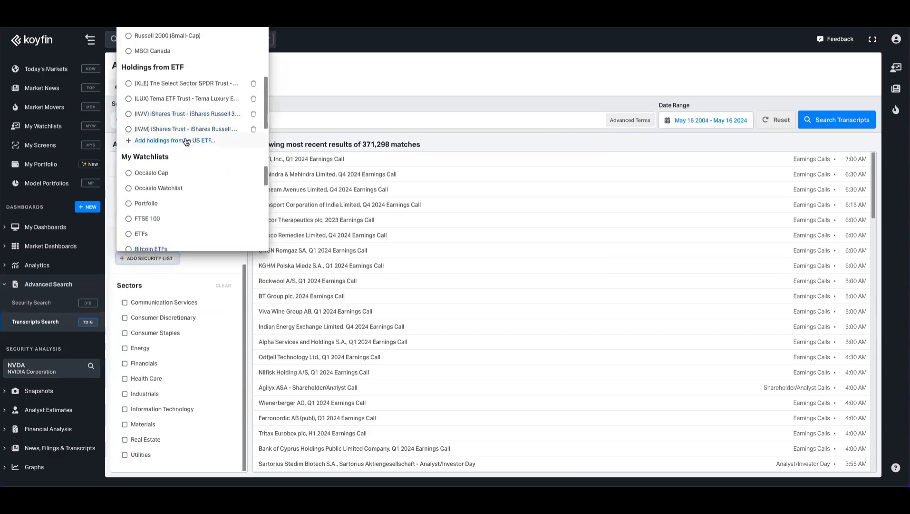
{"action": "scroll", "coordinate": [174, 125], "scroll_direction": "down", "scroll_amount": 1}
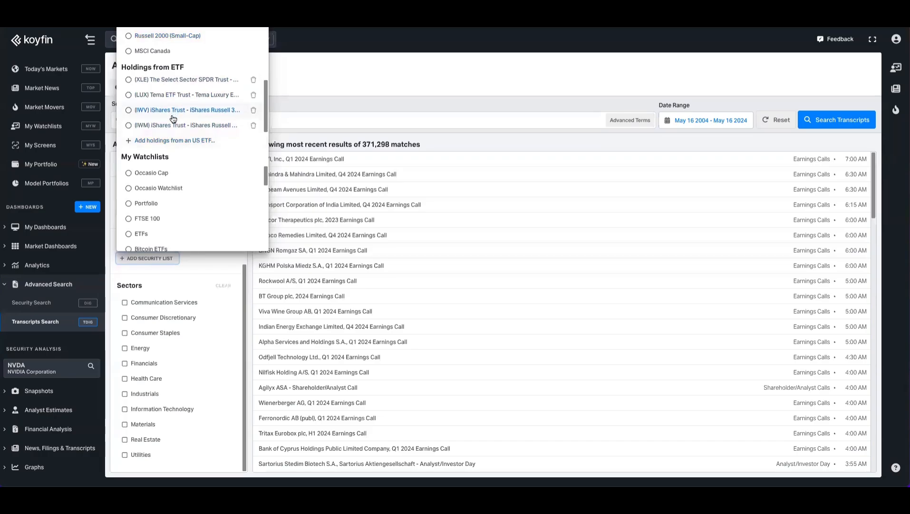
{"action": "scroll", "coordinate": [175, 177], "scroll_direction": "down", "scroll_amount": 3}
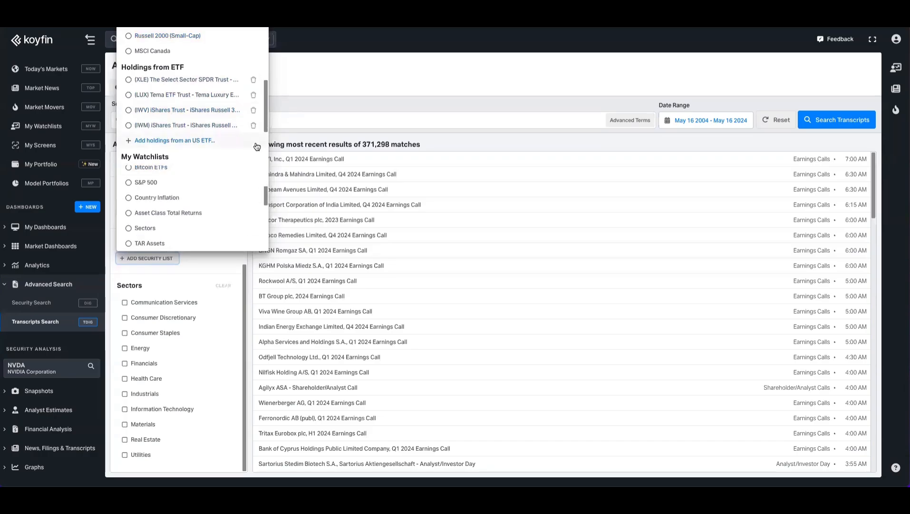
{"action": "left_click", "coordinate": [290, 65]}
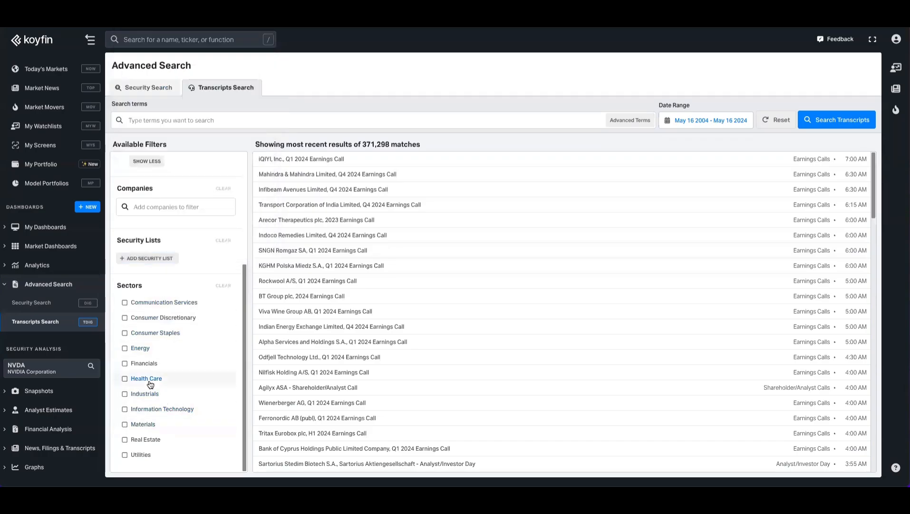
{"action": "scroll", "coordinate": [218, 337], "scroll_direction": "up", "scroll_amount": 4}
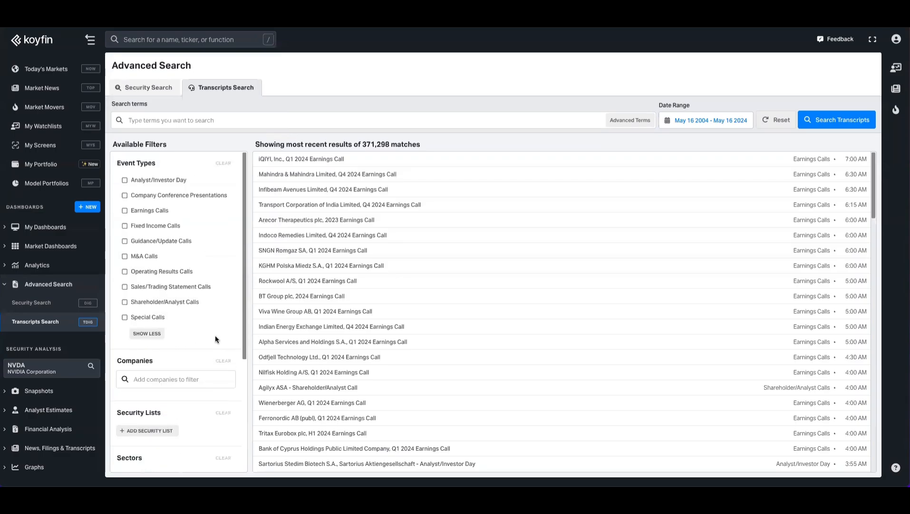
Check the company filter again and review the major indices offered as security lists
{"action": "left_click", "coordinate": [190, 377]}
{"action": "left_click", "coordinate": [198, 391]}
{"action": "left_click", "coordinate": [152, 430]}
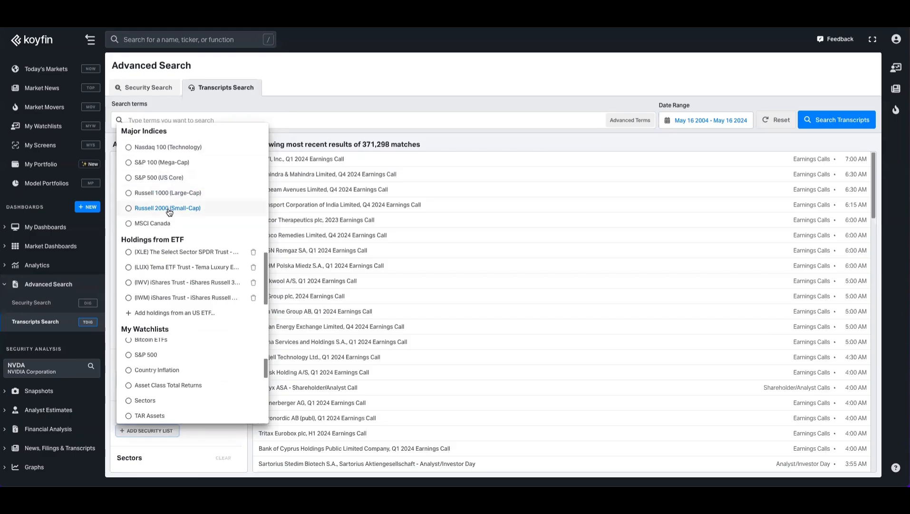
{"action": "left_click", "coordinate": [299, 99]}
Go to My Screens and start creating a new stock screen
{"action": "left_click", "coordinate": [41, 145]}
{"action": "left_click", "coordinate": [132, 88]}
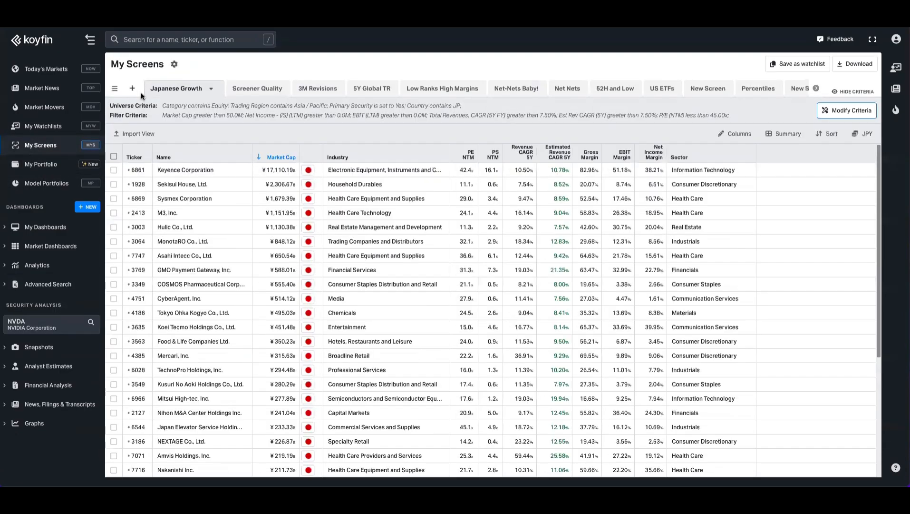
{"action": "left_click", "coordinate": [347, 206]}
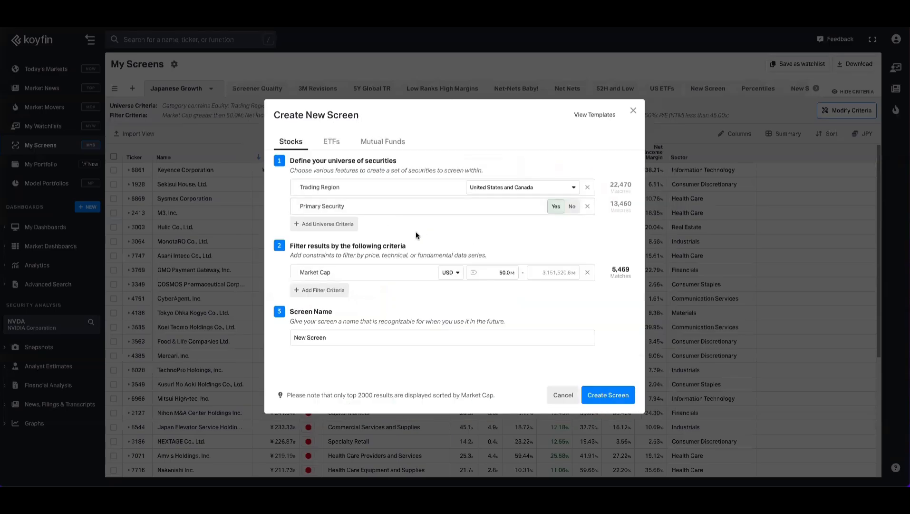
Review the trading region choices and the additional universe criteria available for the new screen
{"action": "left_click", "coordinate": [527, 188]}
{"action": "left_click", "coordinate": [343, 226]}
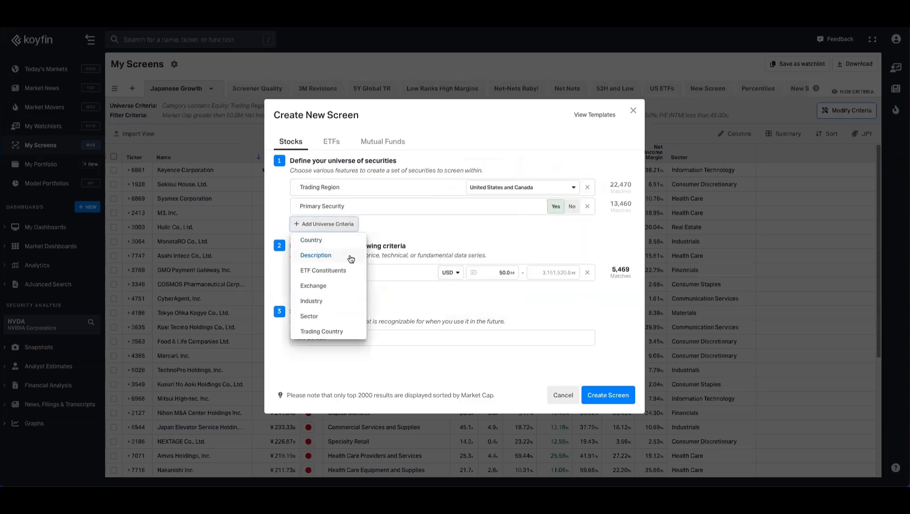
{"action": "left_click", "coordinate": [448, 236]}
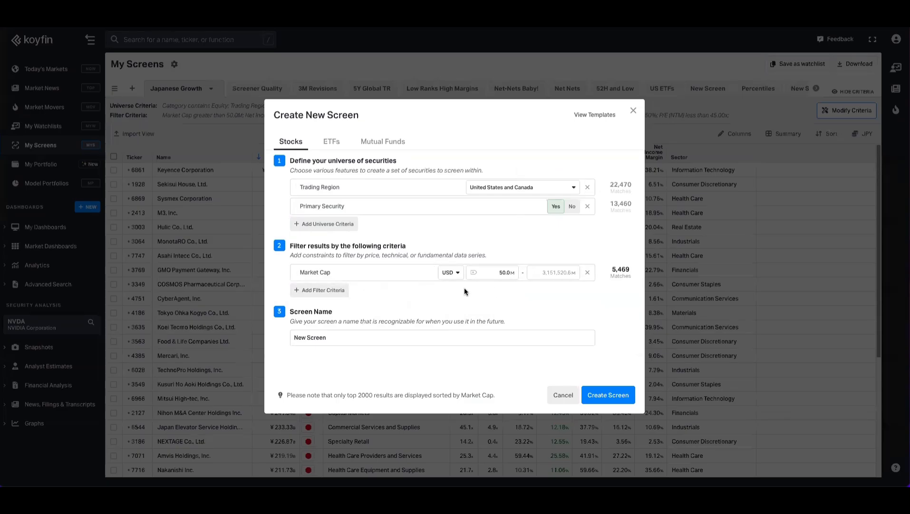
Set the screen's Market Cap filter to a range of 10 to 100 million USD
{"action": "left_click", "coordinate": [552, 272]}
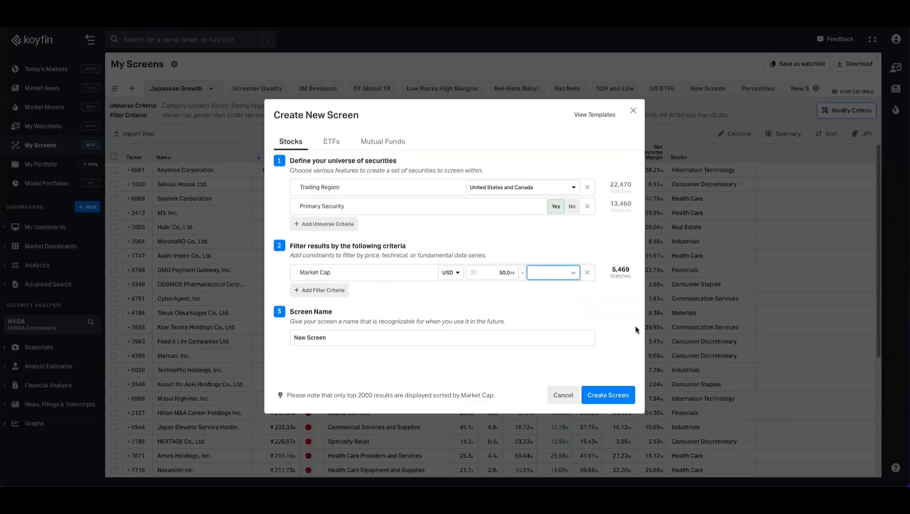
{"action": "type", "text": "100"}
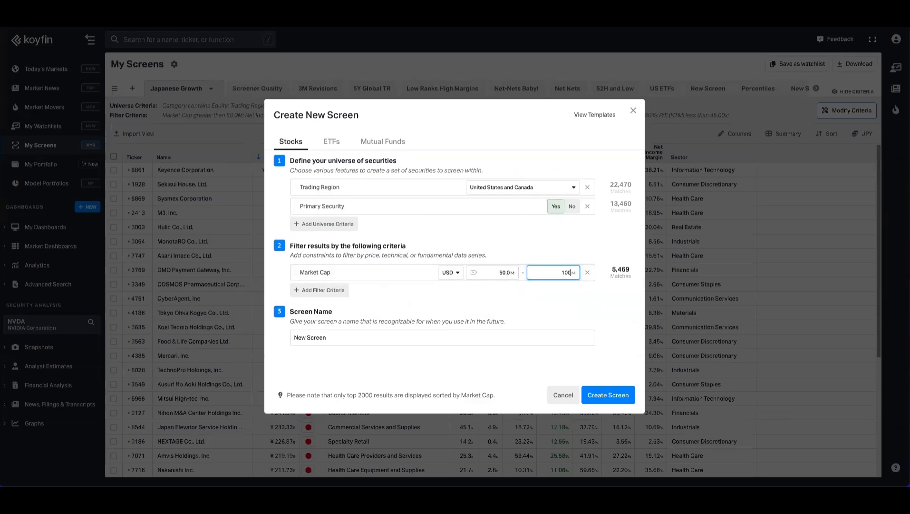
{"action": "left_click", "coordinate": [499, 272]}
{"action": "type", "text": "10"}
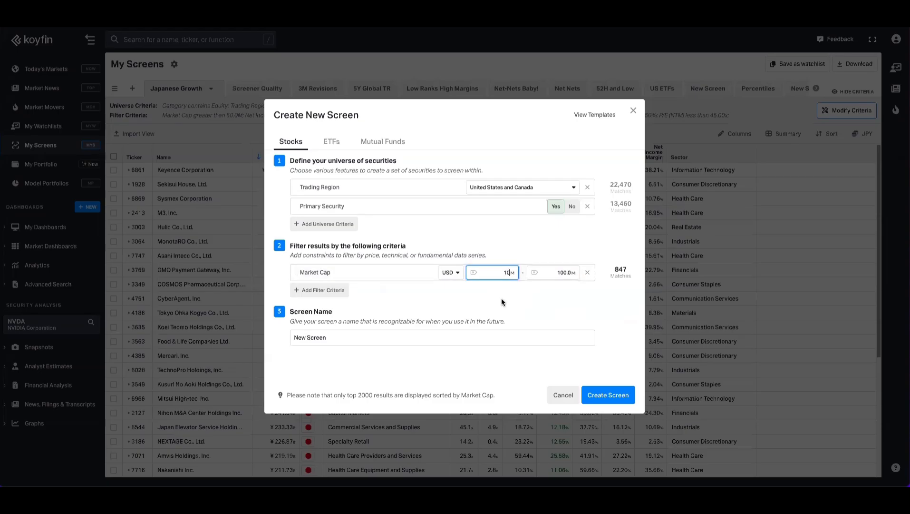
{"action": "left_click", "coordinate": [501, 298]}
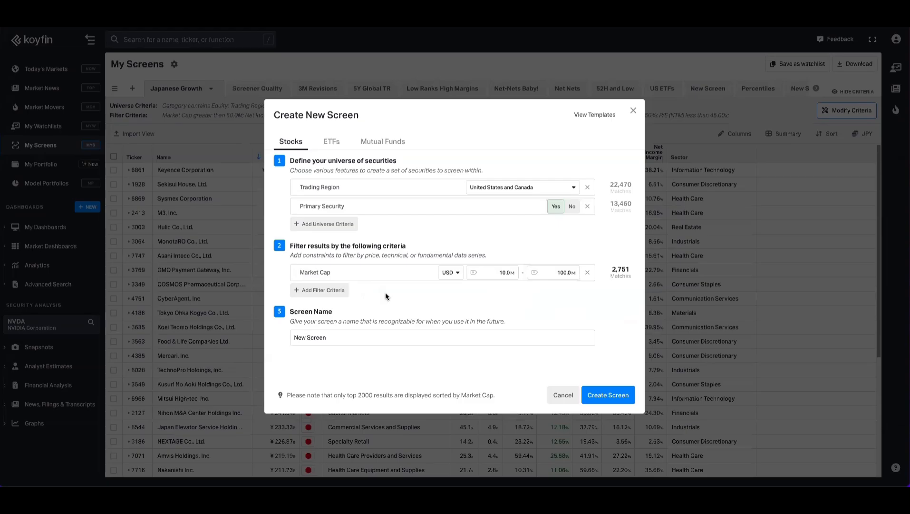
Add a Net Income - (IS) (LTM) filter criterion with a minimum of 0 million USD
{"action": "left_click", "coordinate": [343, 296]}
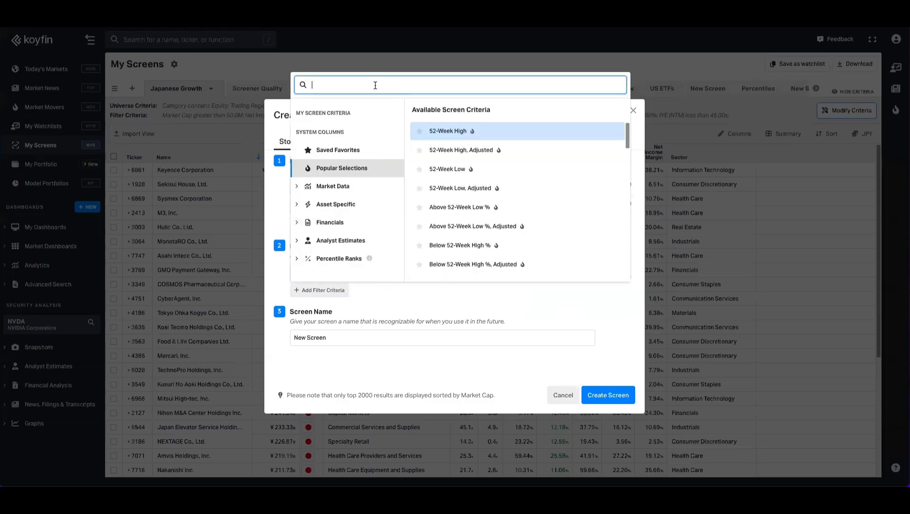
{"action": "type", "text": "net income"}
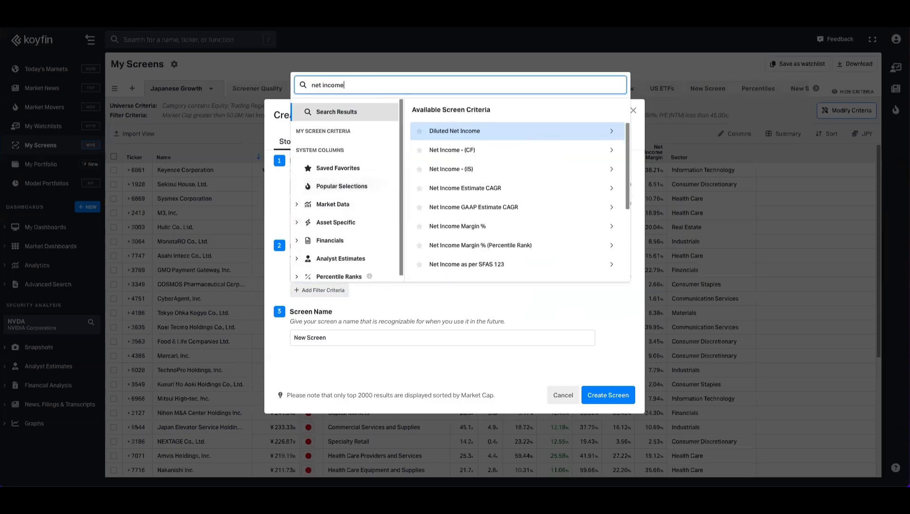
{"action": "left_click", "coordinate": [475, 170]}
{"action": "left_click", "coordinate": [497, 132]}
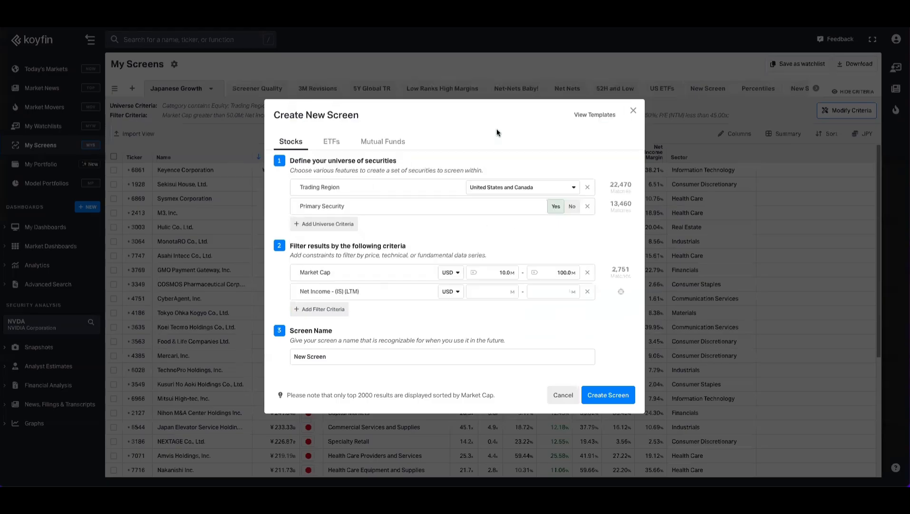
{"action": "left_click", "coordinate": [486, 291]}
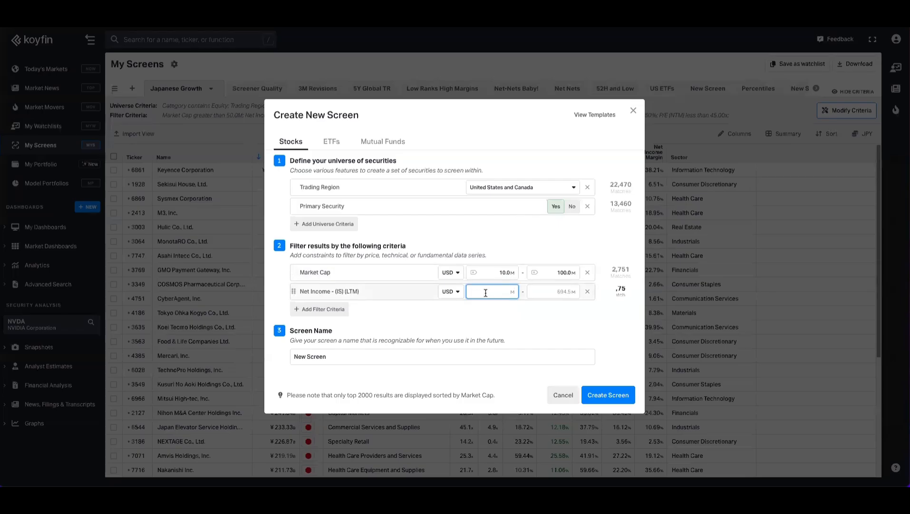
{"action": "type", "text": "0"}
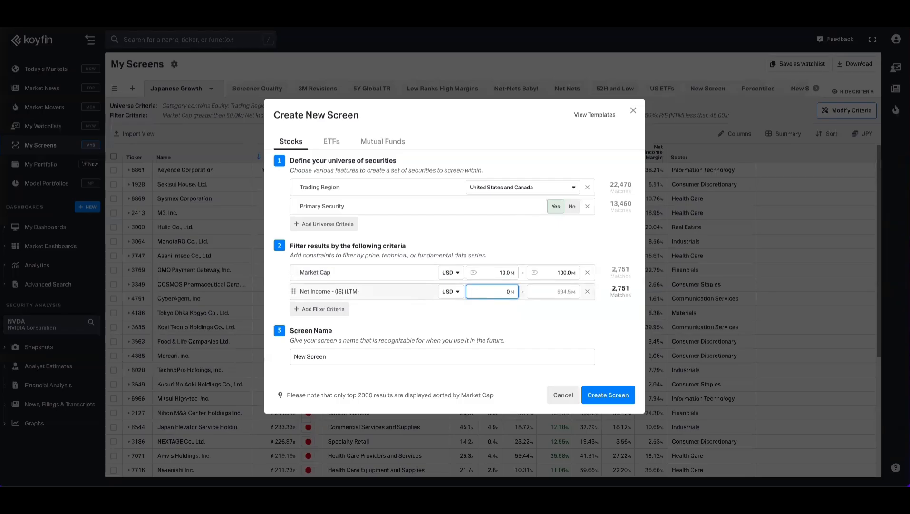
{"action": "left_click", "coordinate": [488, 323]}
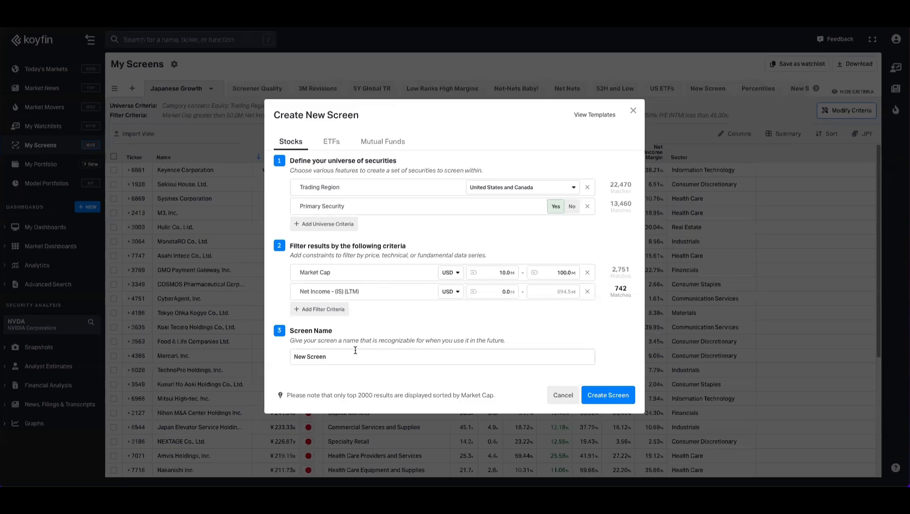
Name the screen "Small Cap Screen Output" and create it
{"action": "left_click", "coordinate": [312, 357]}
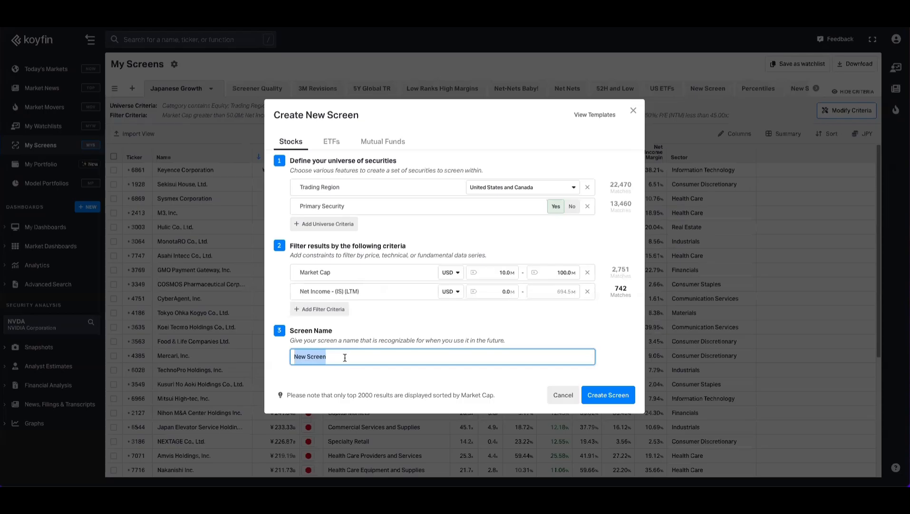
{"action": "type", "text": "Small Cap Scre"}
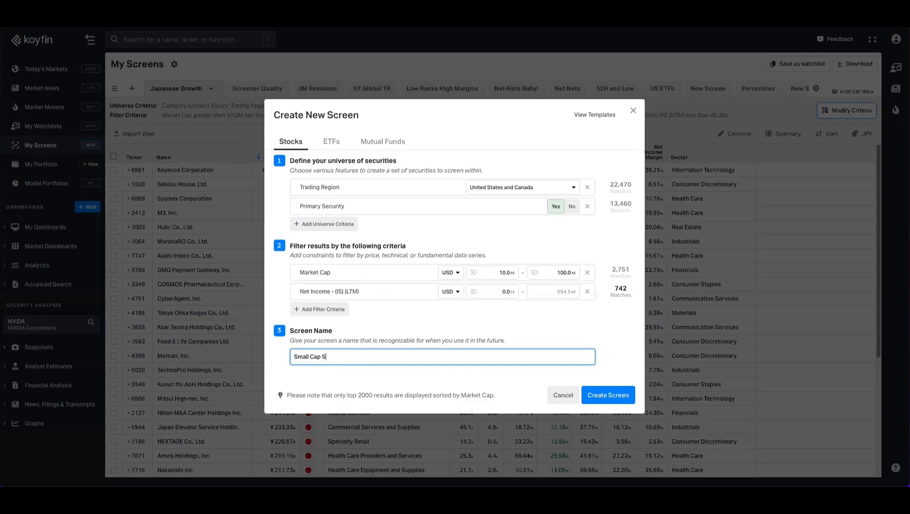
{"action": "type", "text": "en Output"}
{"action": "left_click", "coordinate": [590, 396]}
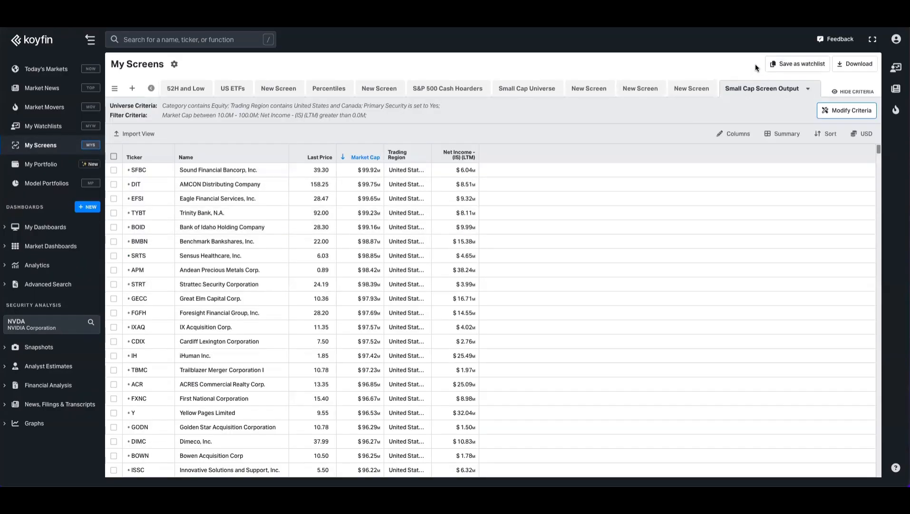
Save the screen's results as a new watchlist named "Small Cap Screen Output (Screen Results)"
{"action": "left_click", "coordinate": [776, 65]}
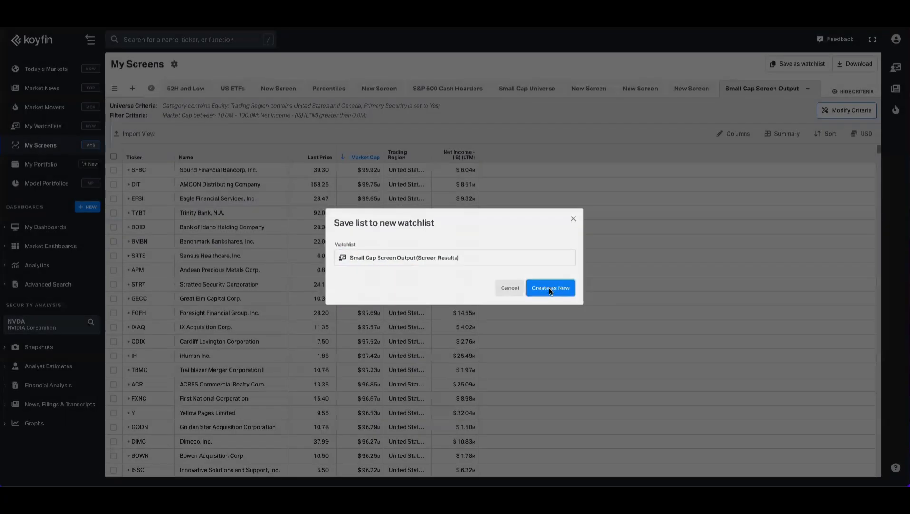
{"action": "left_click", "coordinate": [549, 289]}
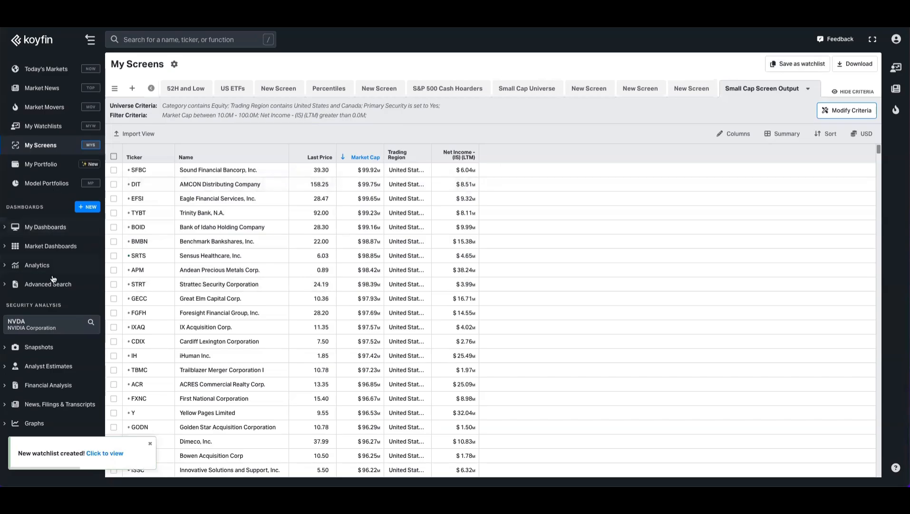
Open Transcripts Search and filter the transcripts by the watchlist "Small Cap Screen Output (Screen Results)" as the security list
{"action": "left_click", "coordinate": [48, 283]}
{"action": "left_click", "coordinate": [42, 321]}
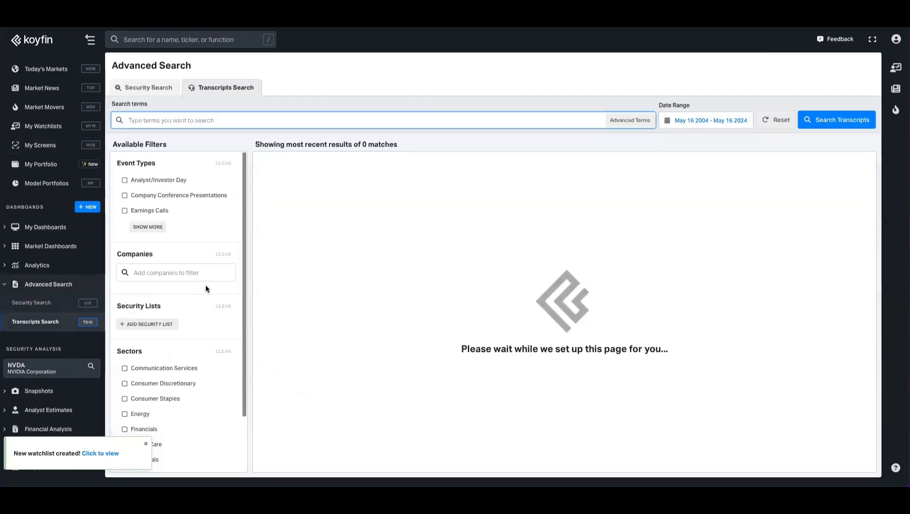
{"action": "left_click", "coordinate": [149, 323]}
{"action": "scroll", "coordinate": [170, 285], "scroll_direction": "down", "scroll_amount": 3}
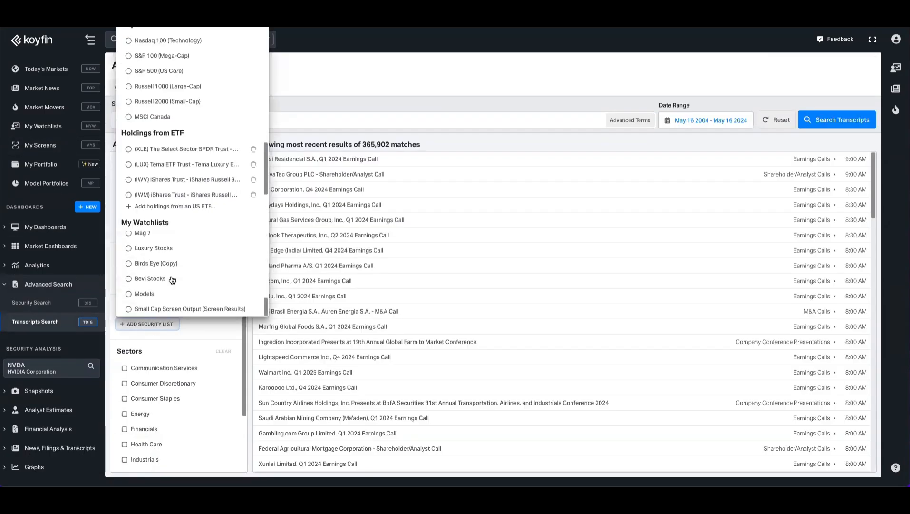
{"action": "left_click", "coordinate": [186, 310]}
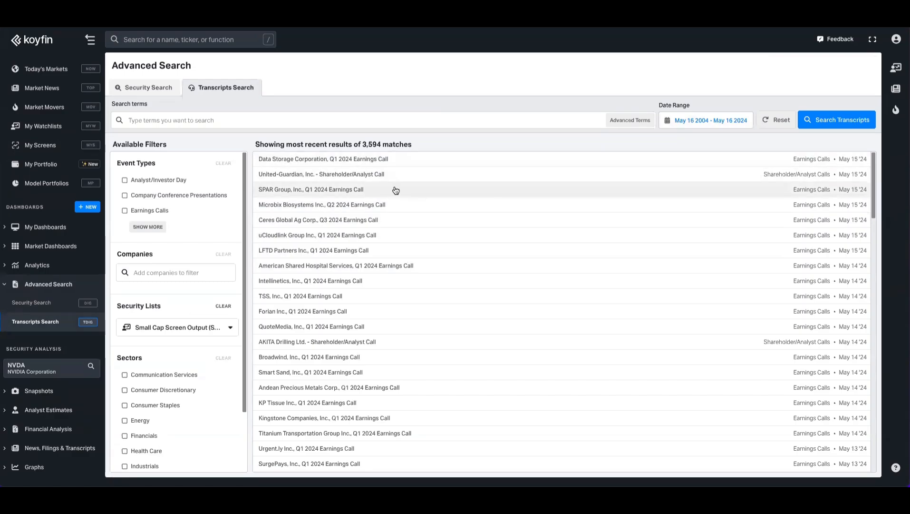
Look over the watchlist-filtered transcript results and activate the search terms field
{"action": "scroll", "coordinate": [388, 205], "scroll_direction": "down", "scroll_amount": 1}
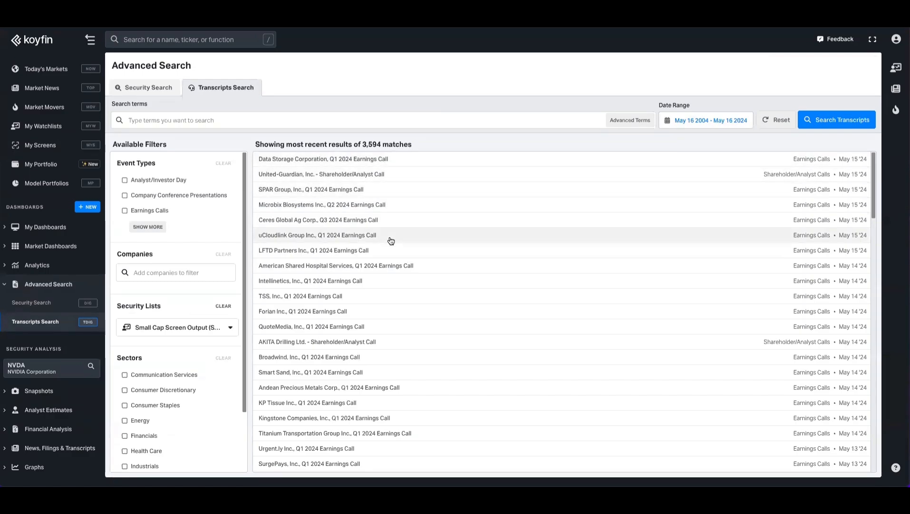
{"action": "left_click", "coordinate": [277, 122]}
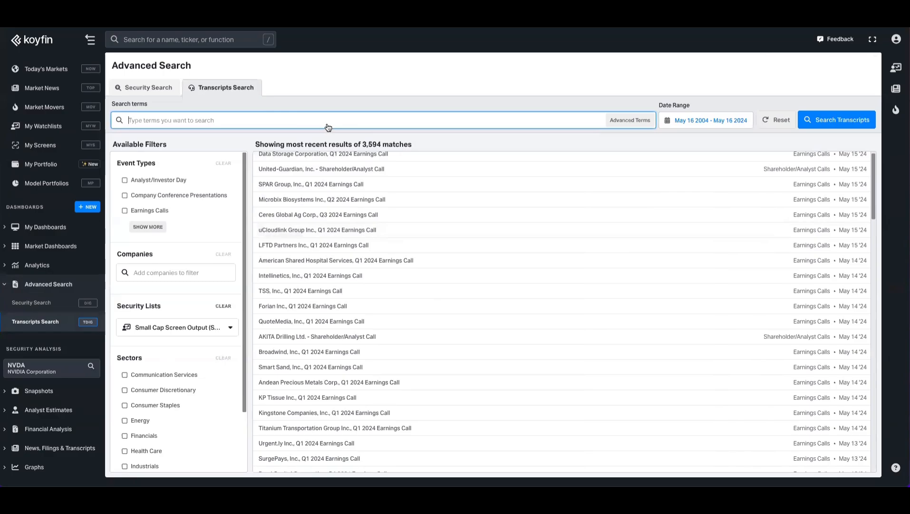
{"action": "scroll", "coordinate": [358, 193], "scroll_direction": "up", "scroll_amount": 1}
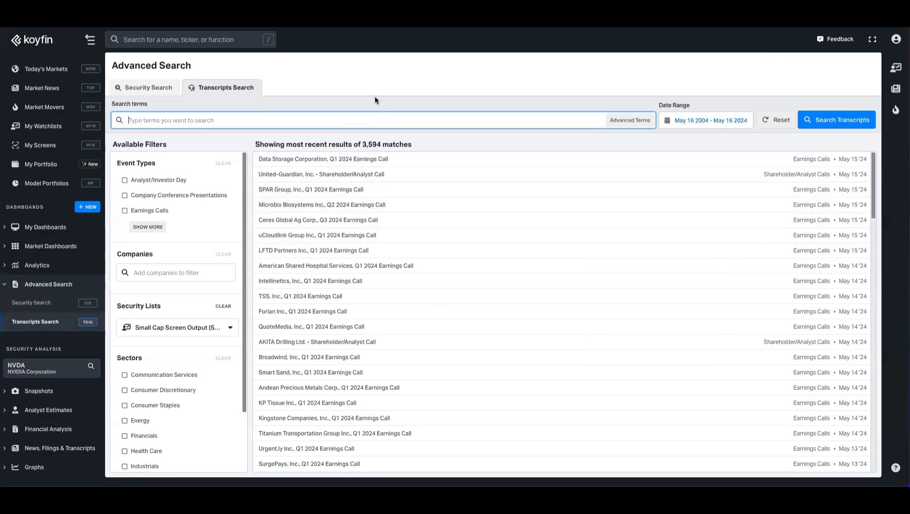